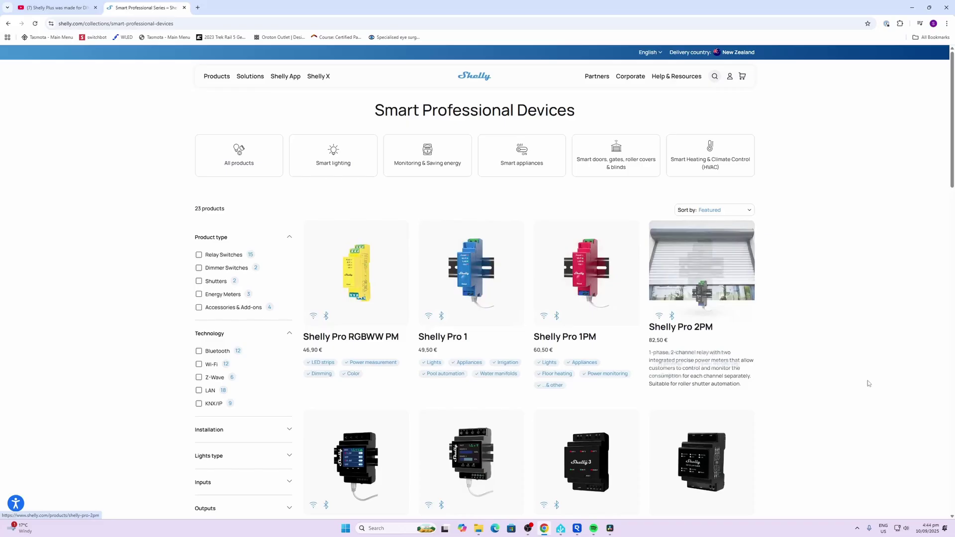
Review the Shelly Pro 4PM product page's key features and open its wiring diagram
{"action": "scroll", "coordinate": [868, 383], "scroll_direction": "down", "scroll_amount": 1}
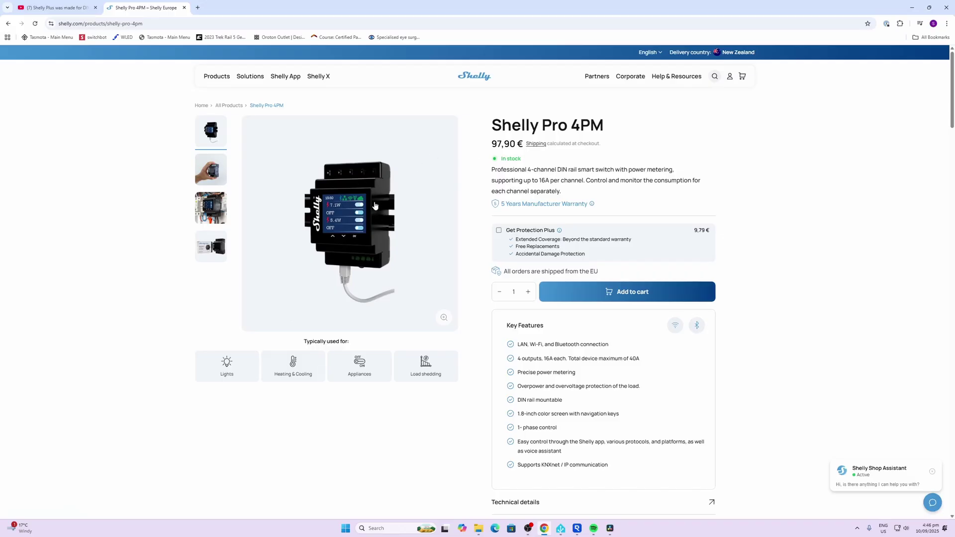
{"action": "scroll", "coordinate": [524, 231], "scroll_direction": "down", "scroll_amount": 2}
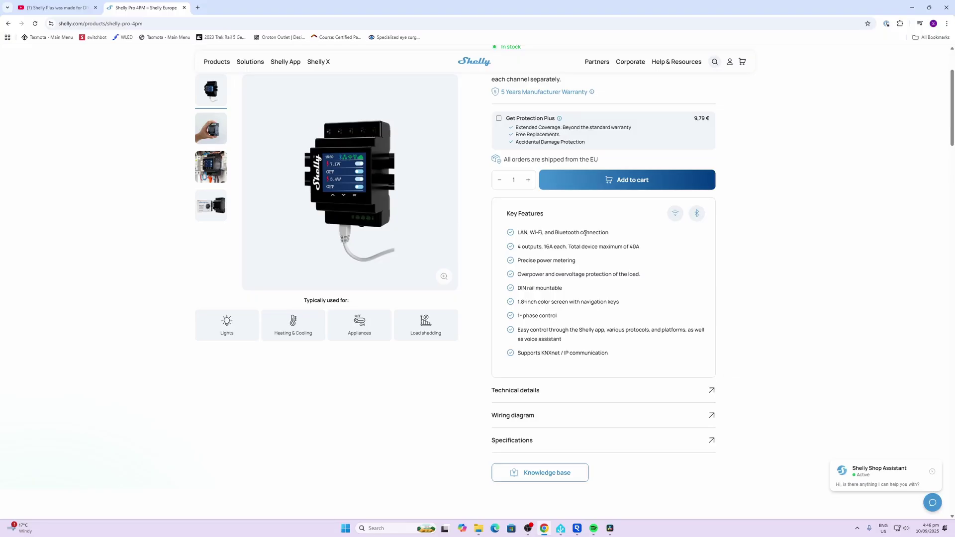
{"action": "scroll", "coordinate": [557, 239], "scroll_direction": "down", "scroll_amount": 1}
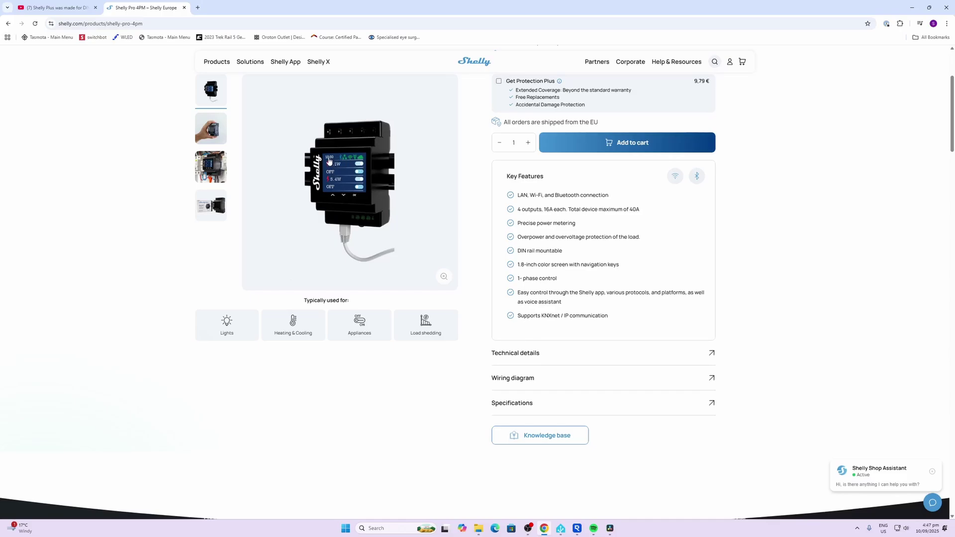
{"action": "scroll", "coordinate": [328, 161], "scroll_direction": "up", "scroll_amount": 3}
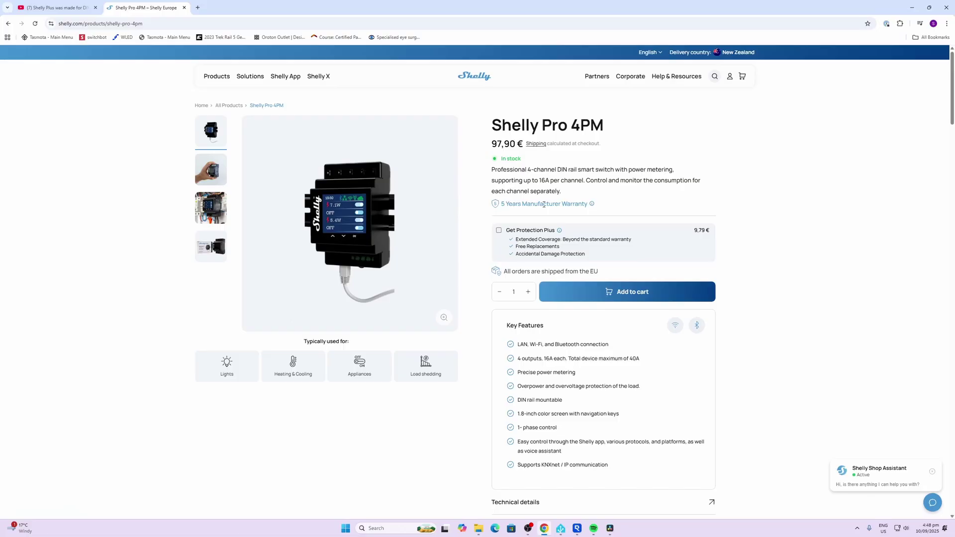
{"action": "scroll", "coordinate": [544, 204], "scroll_direction": "down", "scroll_amount": 2}
{"action": "left_click", "coordinate": [518, 415]}
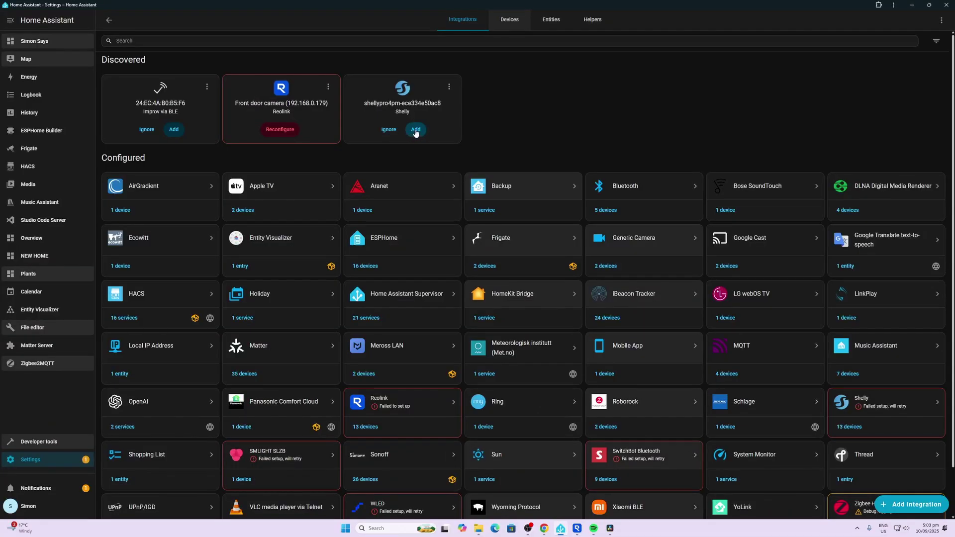
In Home Assistant, add the discovered shellypro4pm Shelly device and finish its setup
{"action": "left_click", "coordinate": [415, 131]}
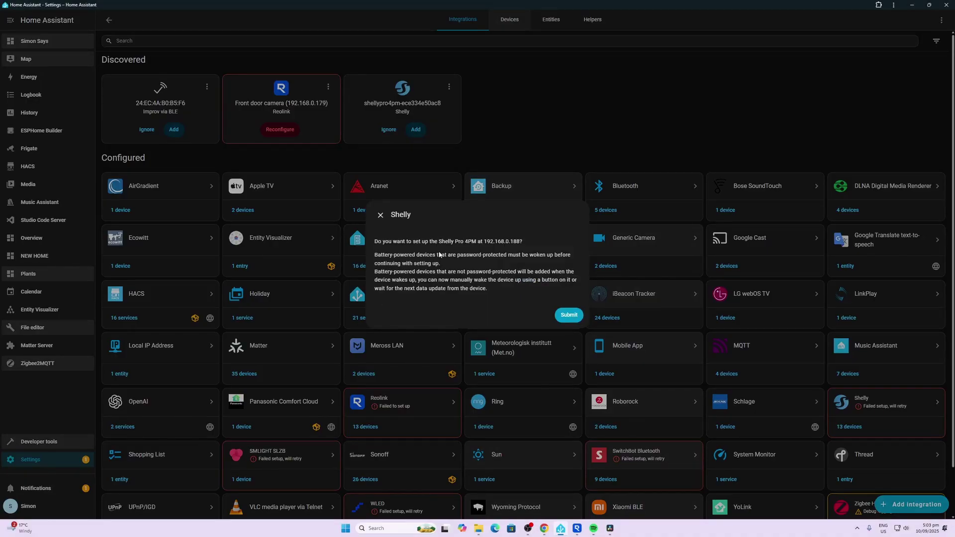
{"action": "left_click", "coordinate": [568, 316]}
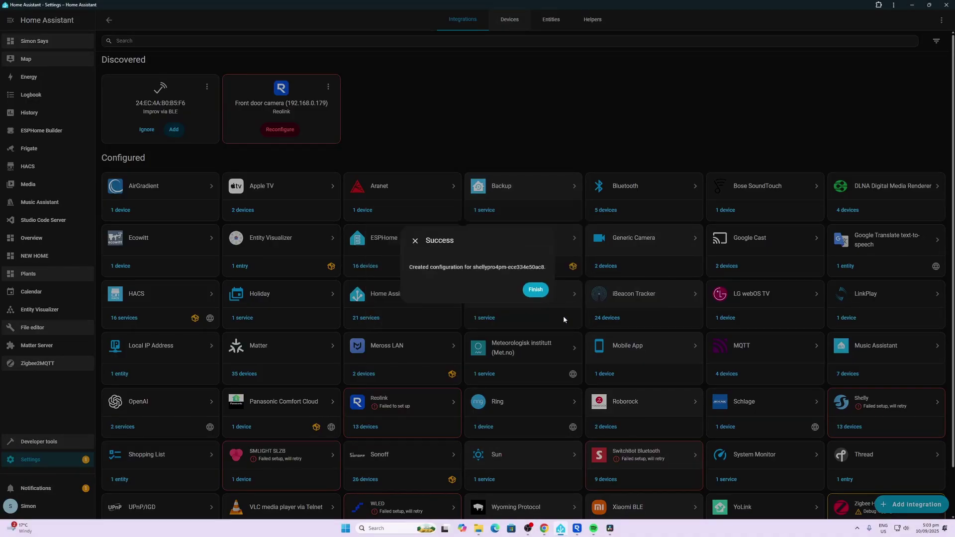
{"action": "scroll", "coordinate": [469, 249], "scroll_direction": "down", "scroll_amount": 3}
{"action": "left_click", "coordinate": [523, 395]}
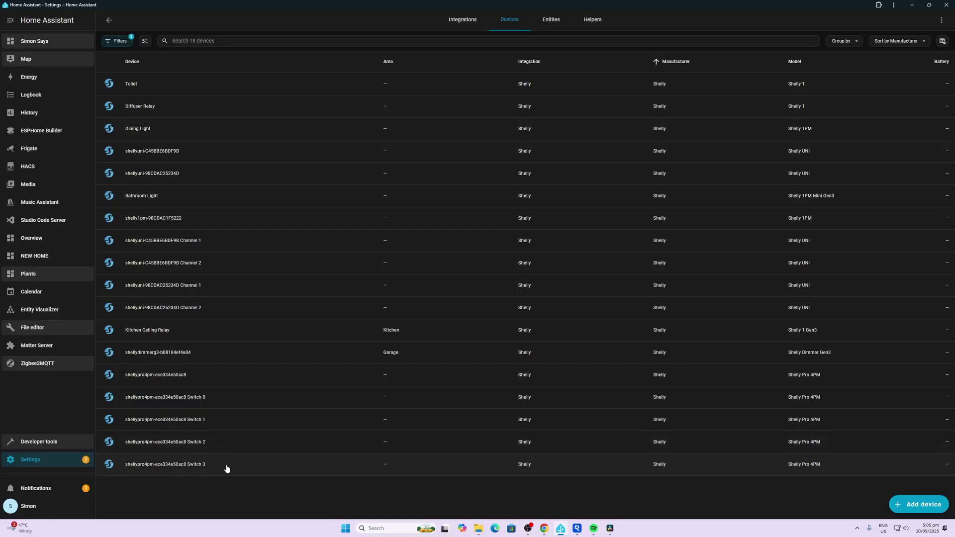
Open the Shelly Pro 4PM's Switch 0 device and test its control by turning it on and back off
{"action": "left_click", "coordinate": [221, 400]}
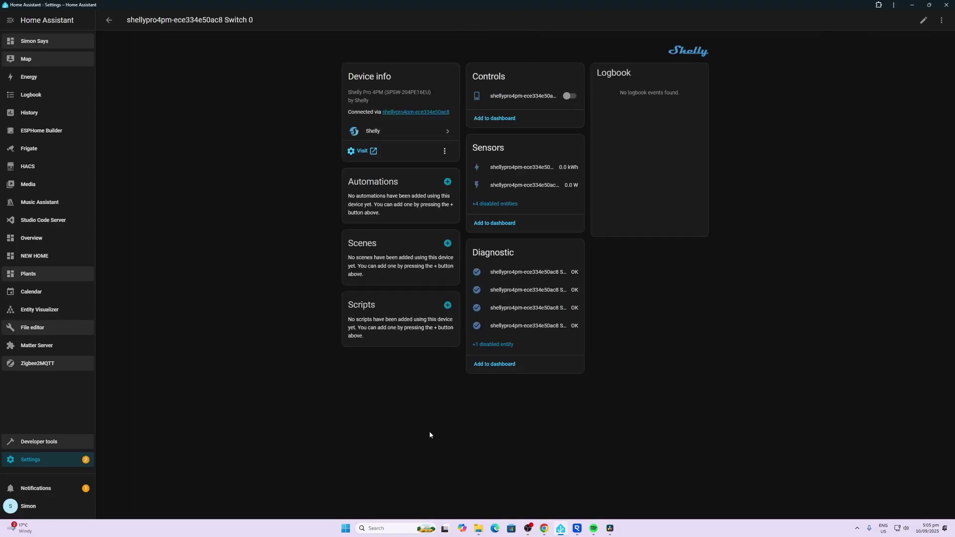
{"action": "left_click", "coordinate": [566, 97]}
{"action": "left_click", "coordinate": [567, 97]}
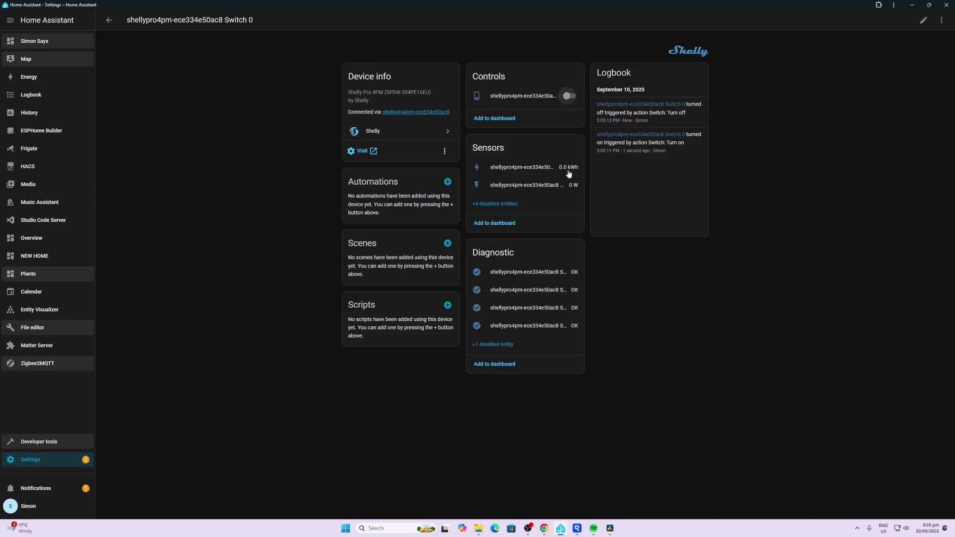
Reveal Switch 0's disabled sensors and open the Current sensor
{"action": "left_click", "coordinate": [493, 204]}
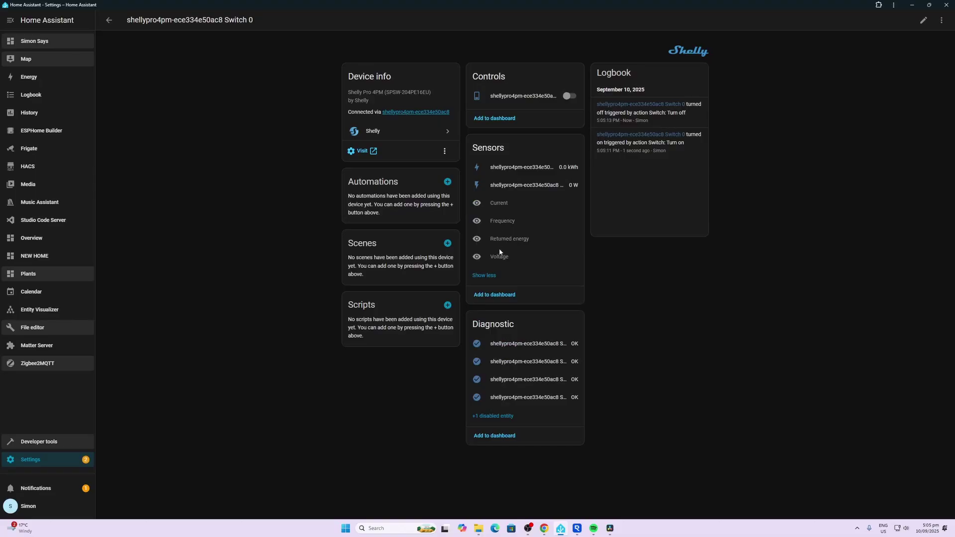
{"action": "left_click", "coordinate": [498, 204]}
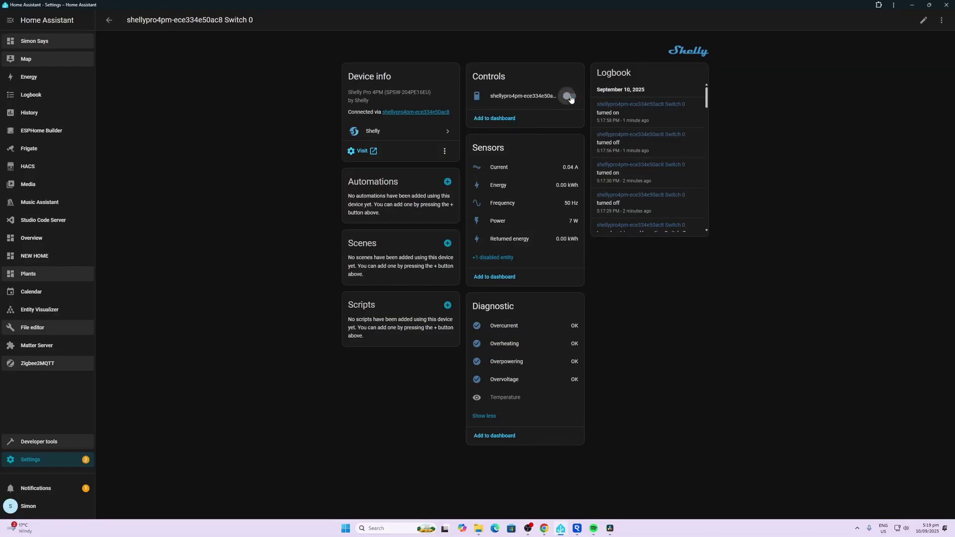
Turn Switch 0 on and enable its disabled Temperature diagnostic entity
{"action": "left_click", "coordinate": [569, 96]}
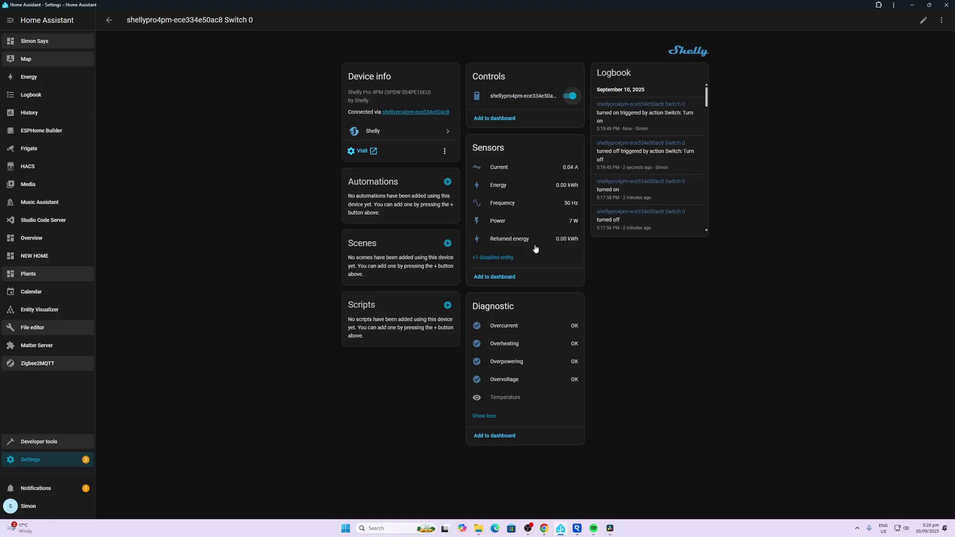
{"action": "left_click", "coordinate": [491, 259]}
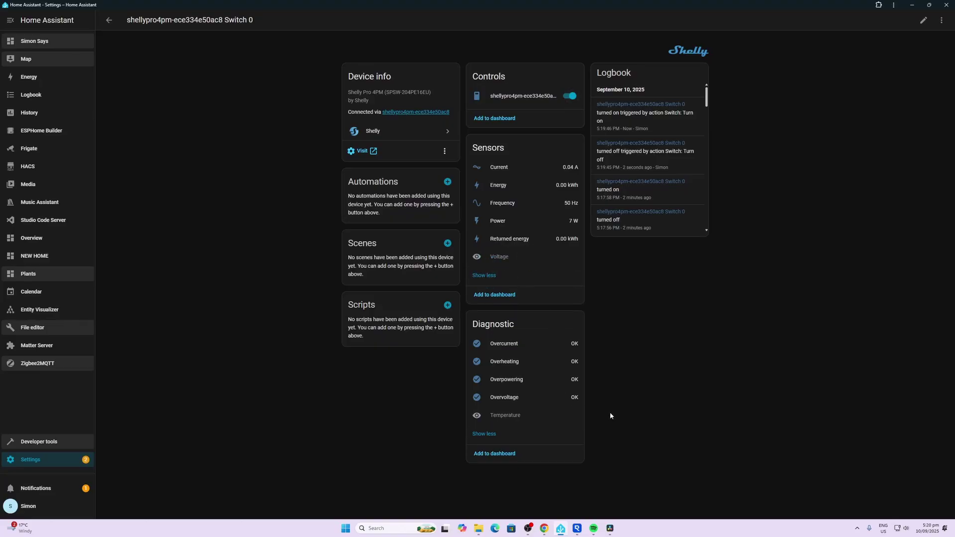
{"action": "left_click", "coordinate": [500, 418]}
{"action": "left_click", "coordinate": [552, 40]}
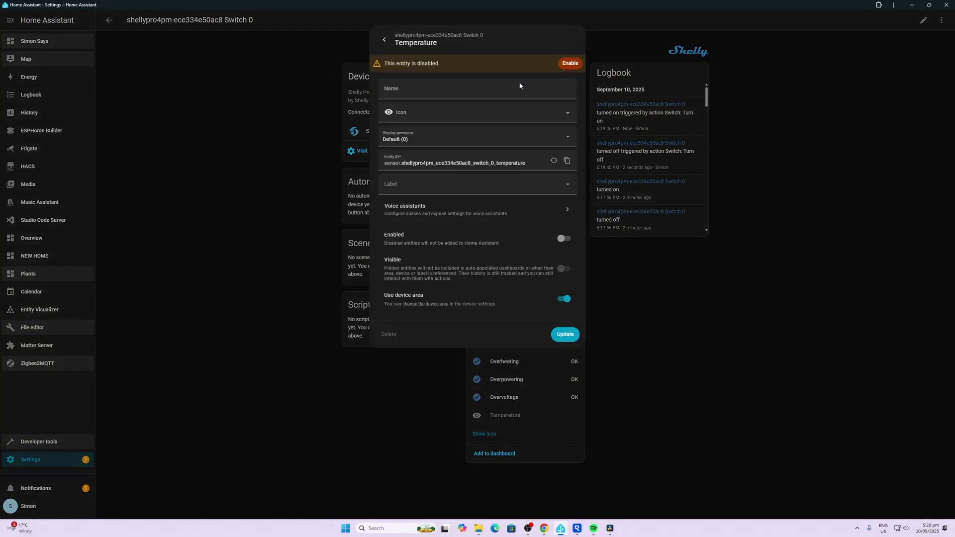
{"action": "left_click", "coordinate": [567, 62]}
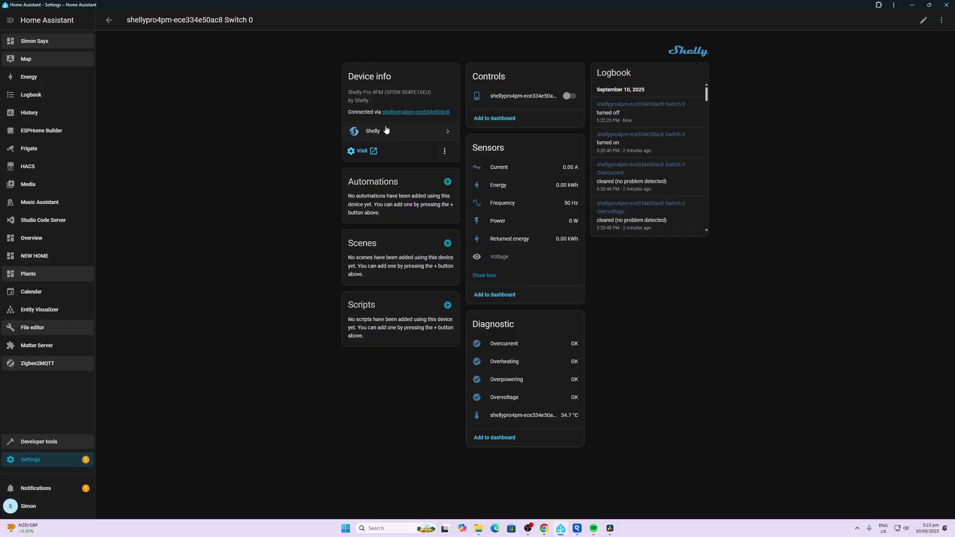
Open the Shelly Pro 4PM's web interface and view the new action form for Output (0)
{"action": "left_click", "coordinate": [363, 151]}
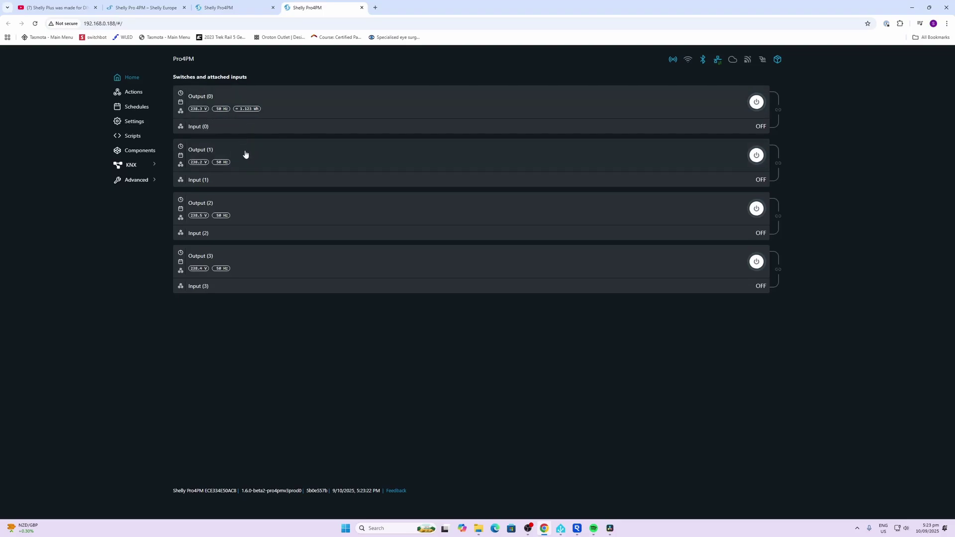
{"action": "left_click", "coordinate": [132, 93]}
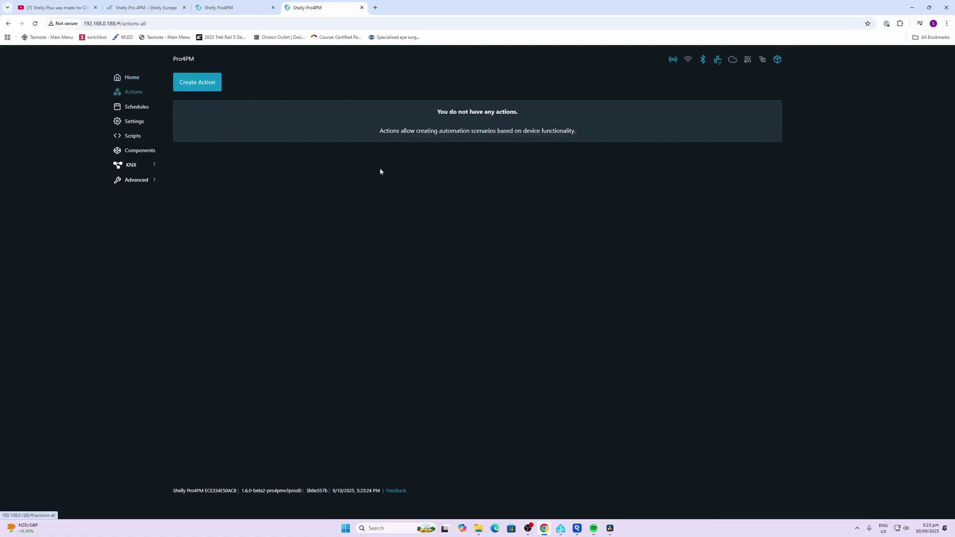
{"action": "left_click", "coordinate": [214, 86]}
{"action": "left_click", "coordinate": [373, 294]}
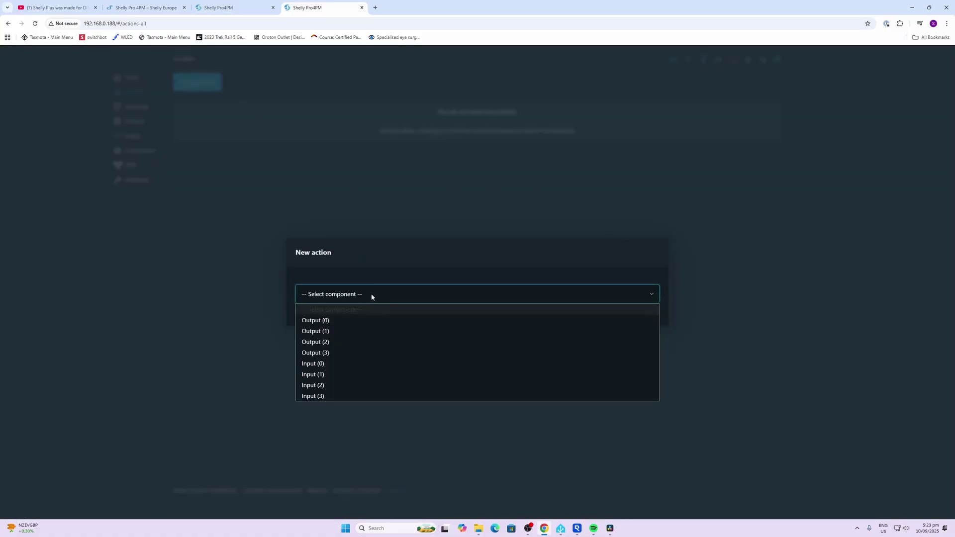
{"action": "left_click", "coordinate": [338, 321]}
{"action": "scroll", "coordinate": [338, 422], "scroll_direction": "down", "scroll_amount": 1}
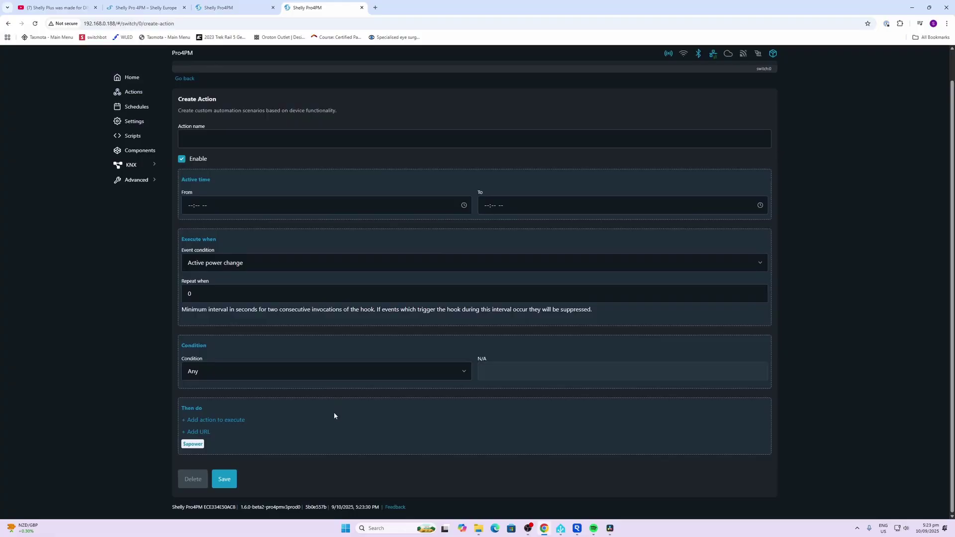
{"action": "scroll", "coordinate": [299, 413], "scroll_direction": "up", "scroll_amount": 1}
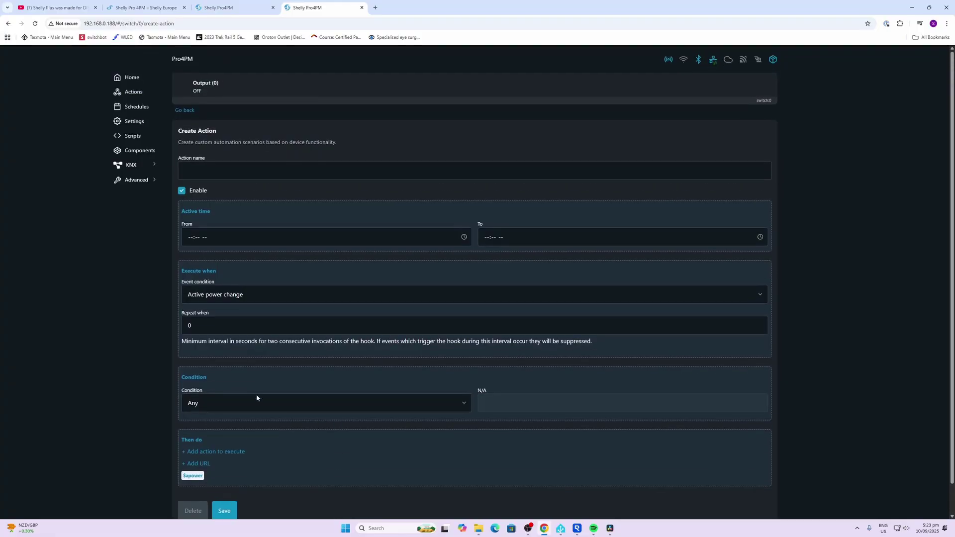
View the form for creating a schedule and look through the device's network, connectivity and device settings
{"action": "left_click", "coordinate": [131, 110]}
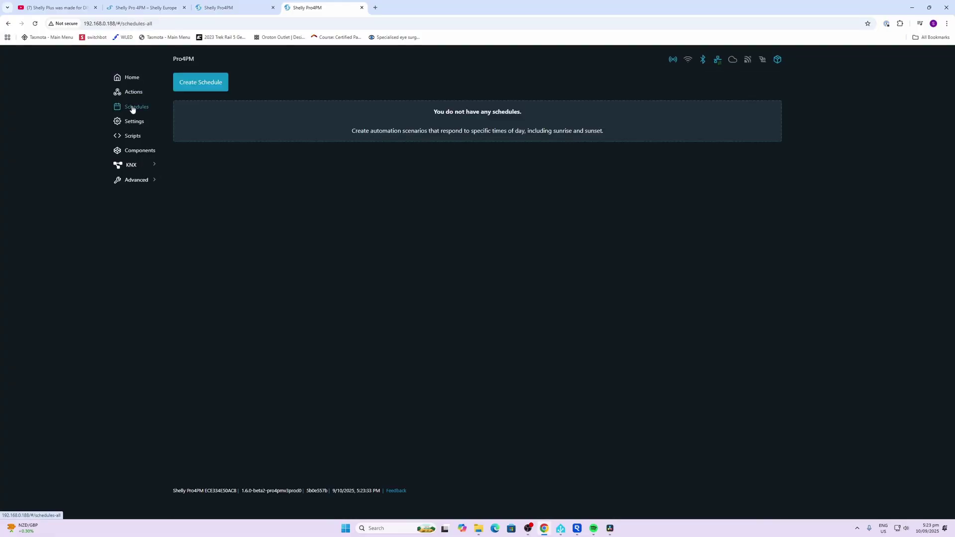
{"action": "left_click", "coordinate": [183, 92]}
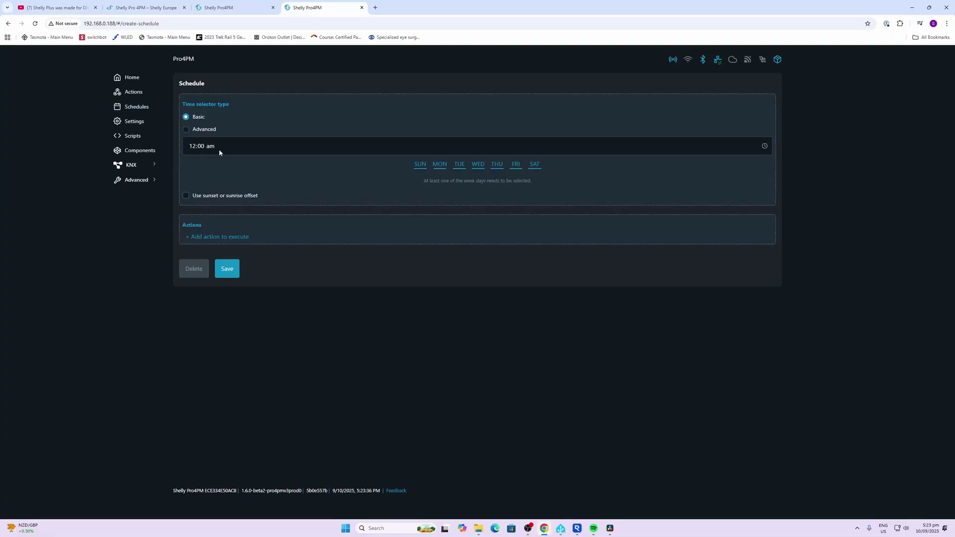
{"action": "left_click", "coordinate": [130, 123]}
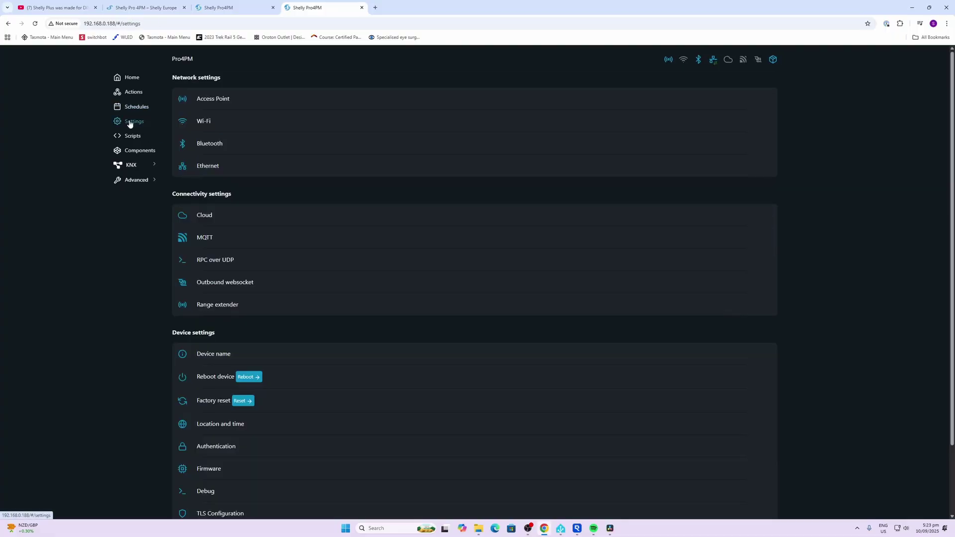
{"action": "scroll", "coordinate": [352, 260], "scroll_direction": "down", "scroll_amount": 2}
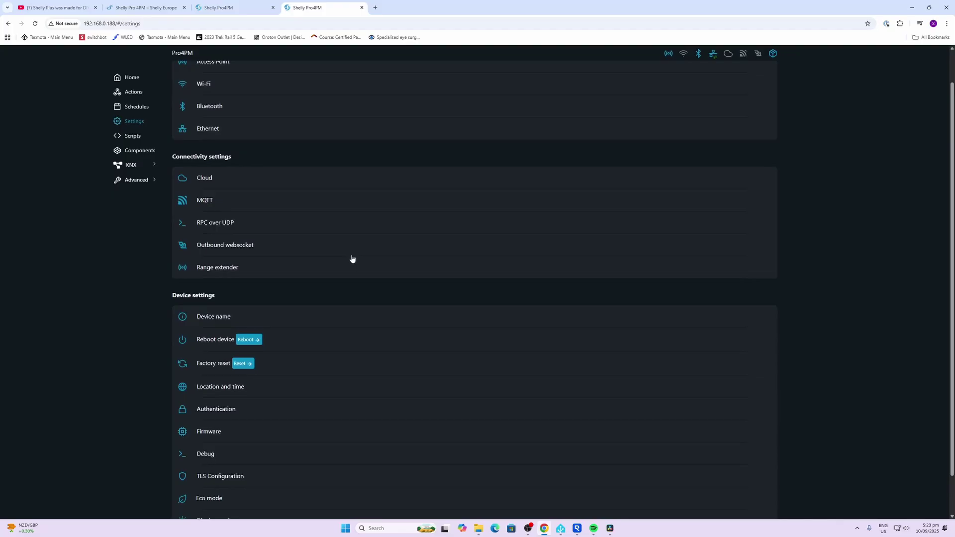